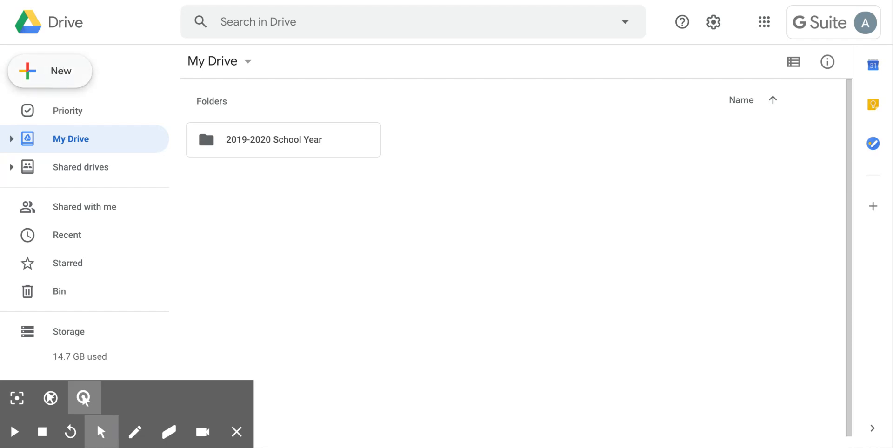
# Create a folder named "2020-2021 School Year" in My Drive
pyautogui.click(83, 74)
pyautogui.click(84, 76)
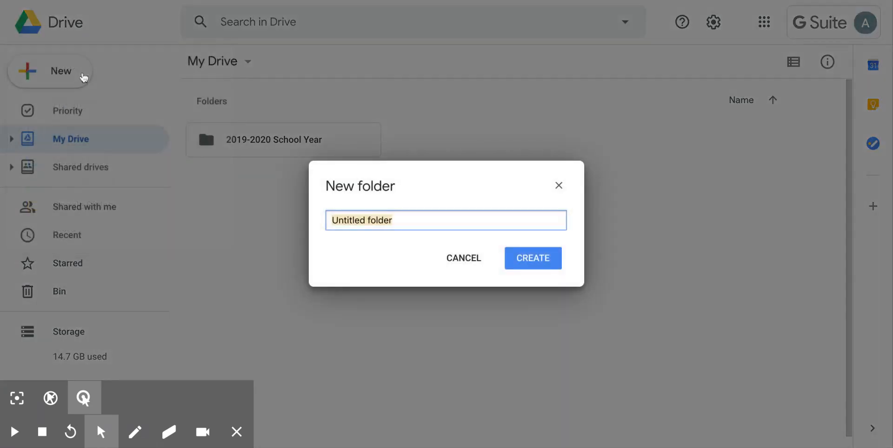
pyautogui.write('2020-2021 .')
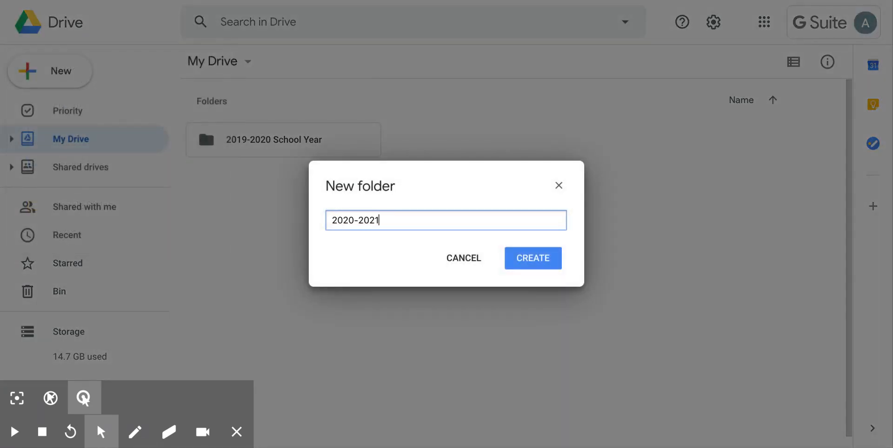
pyautogui.press('BackSpace')
pyautogui.press('BackSpace')
pyautogui.write('School Yera')
pyautogui.press('BackSpace')
pyautogui.press('BackSpace')
pyautogui.write('ar')
pyautogui.click(527, 259)
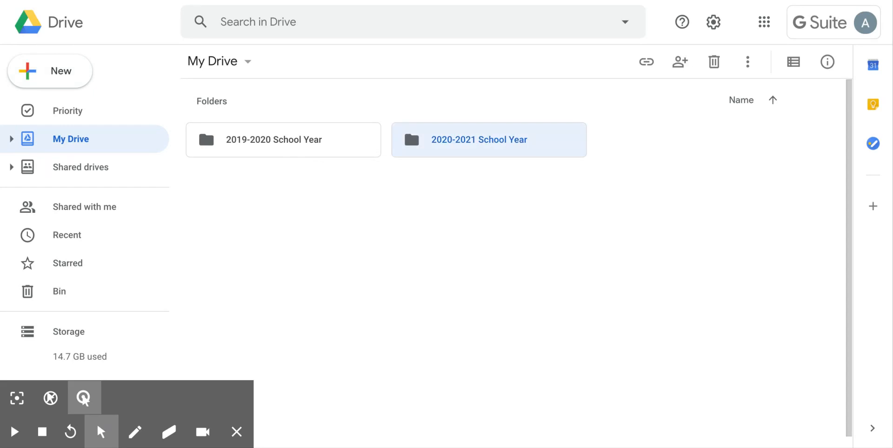
# Open the 2020-2021 School Year folder and create a subfolder named "English" in it
pyautogui.doubleClick(445, 141)
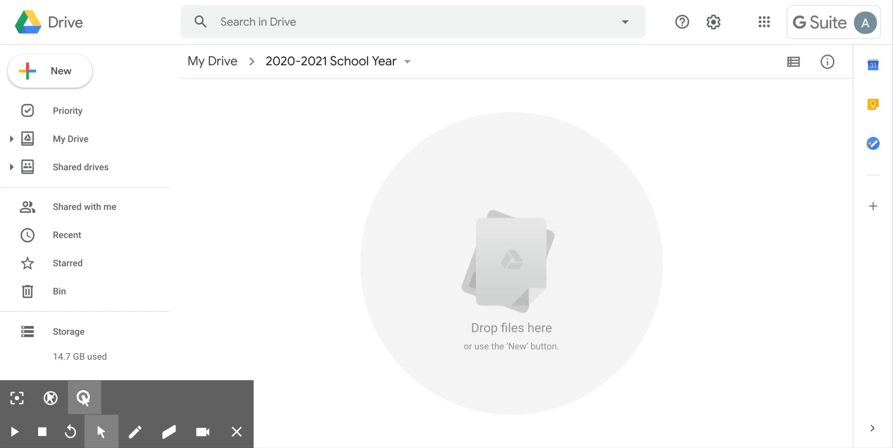
pyautogui.click(61, 72)
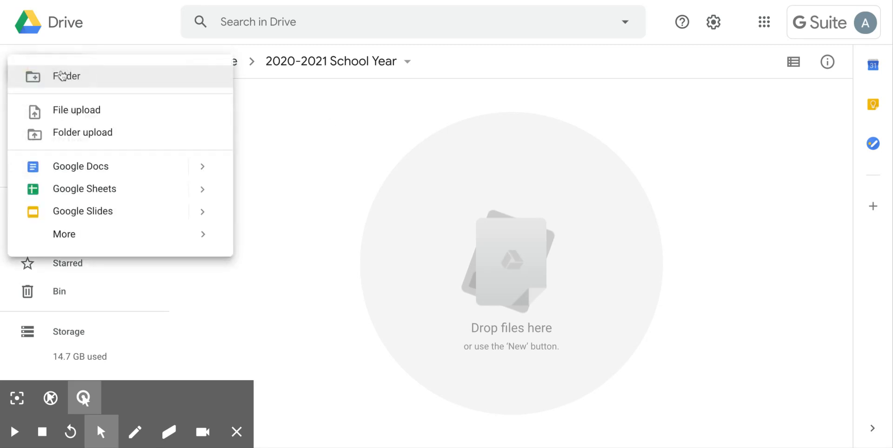
pyautogui.click(98, 82)
pyautogui.write('English')
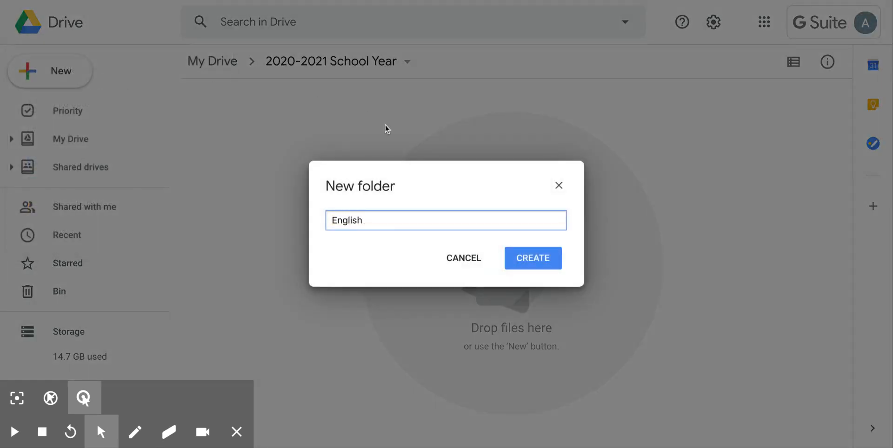
pyautogui.click(554, 257)
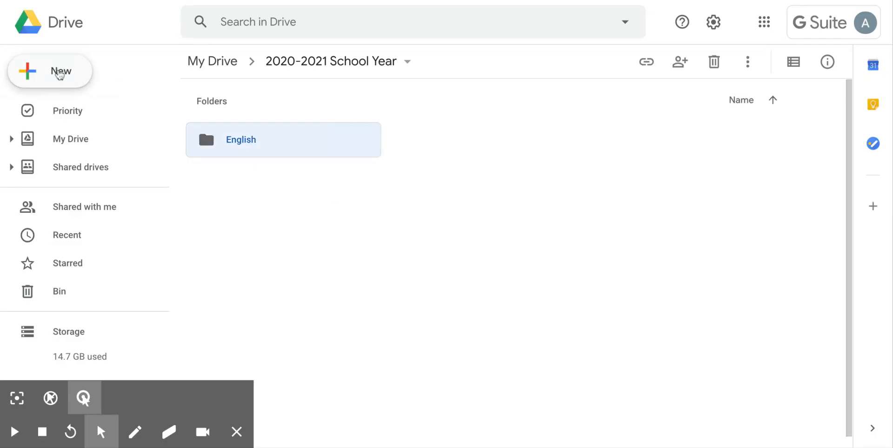
# Create a subfolder named "Math" alongside English in the 2020-2021 School Year folder
pyautogui.click(58, 70)
pyautogui.click(93, 81)
pyautogui.write('Math')
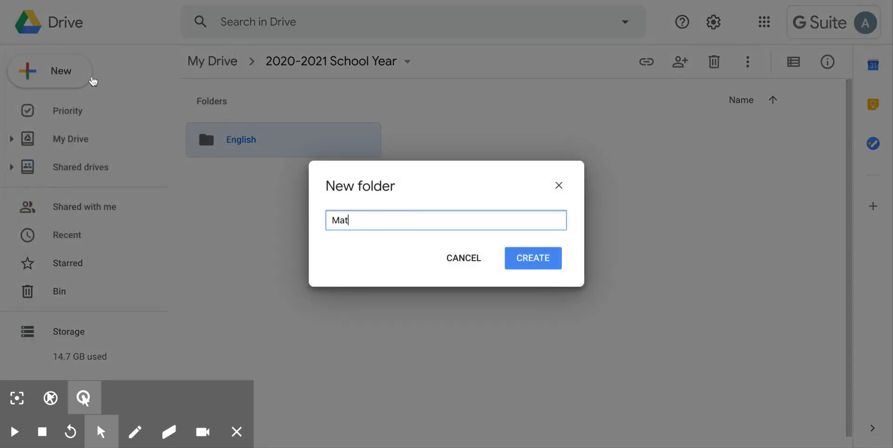
pyautogui.click(527, 254)
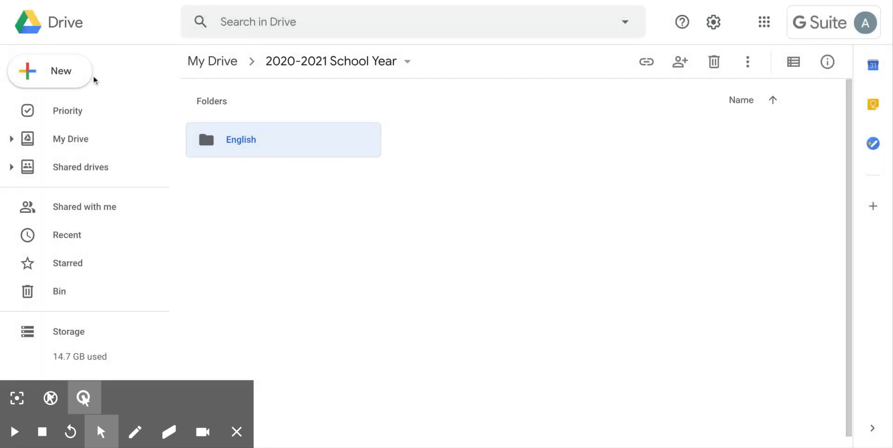
# Add a subfolder named "Science" to the 2020-2021 School Year folder
pyautogui.click(49, 73)
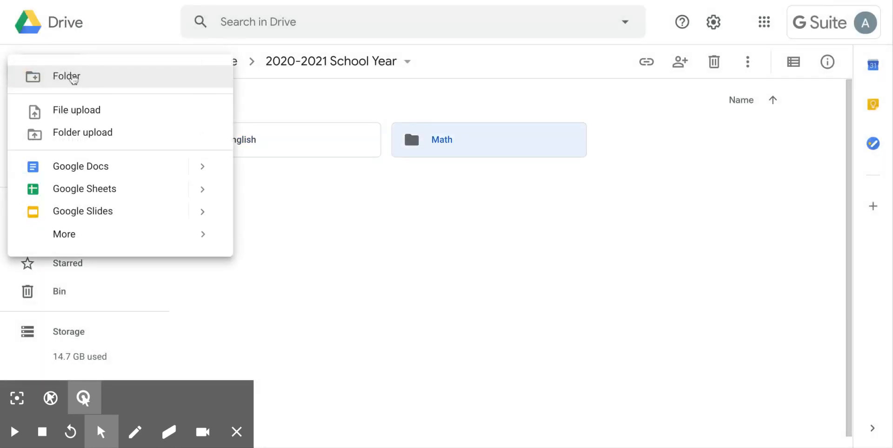
pyautogui.click(72, 77)
pyautogui.write('Science')
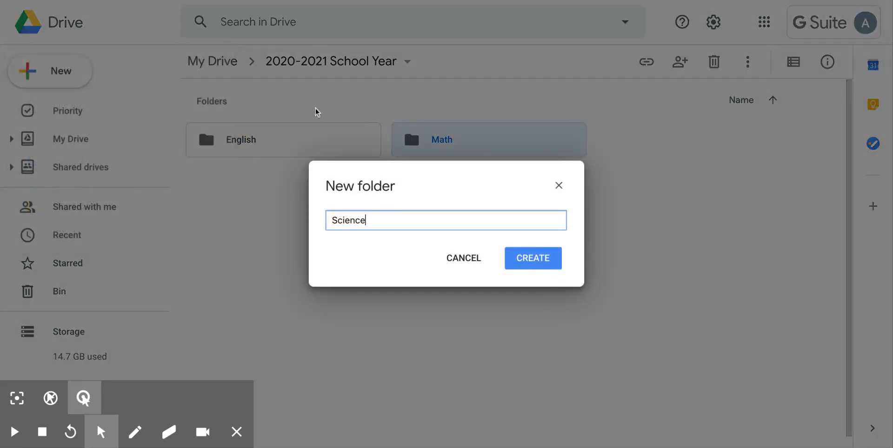
pyautogui.click(538, 259)
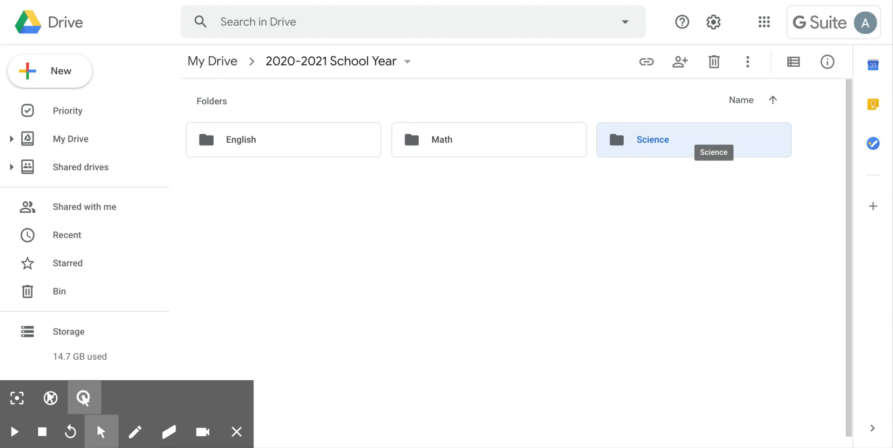
# Open the Science folder and create a subfolder named "Biology" in it
pyautogui.doubleClick(672, 141)
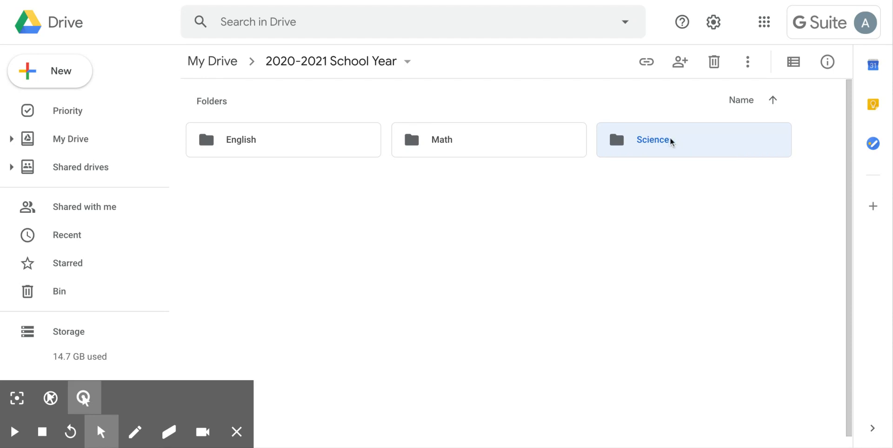
pyautogui.click(62, 71)
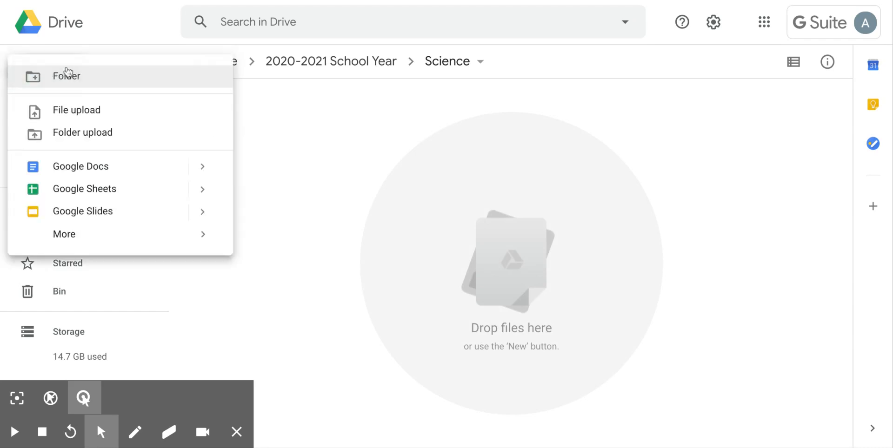
pyautogui.click(99, 76)
pyautogui.write('Biology')
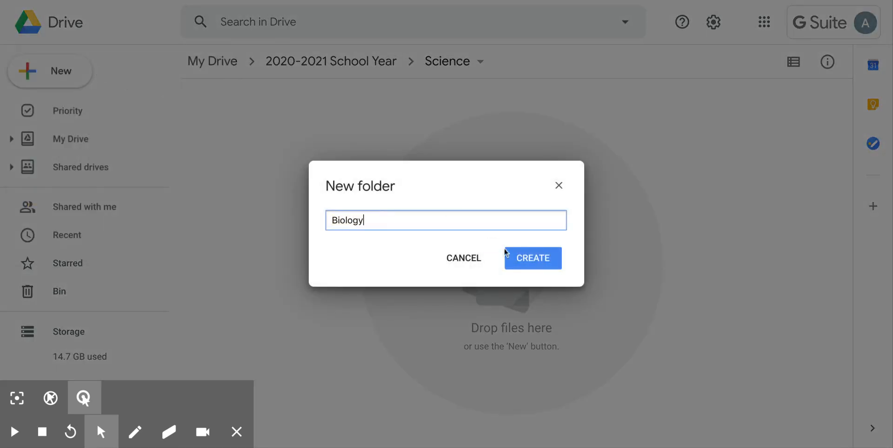
pyautogui.click(515, 258)
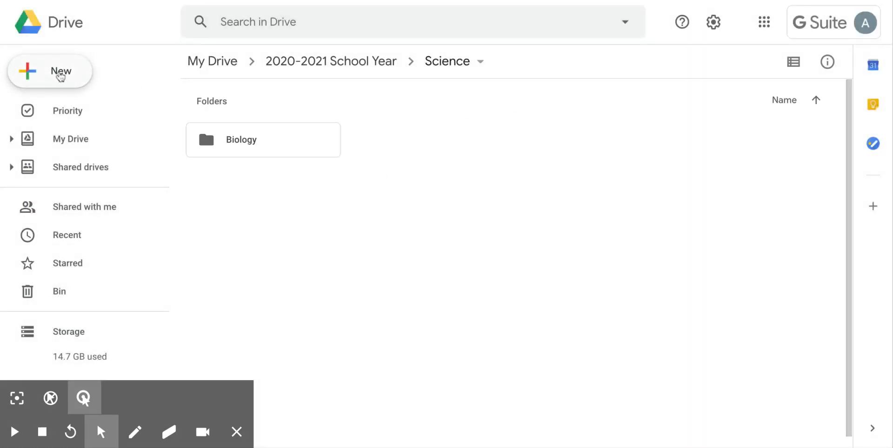
# Create a subfolder named "Chemistry" next to Biology in the Science folder
pyautogui.click(61, 74)
pyautogui.click(93, 77)
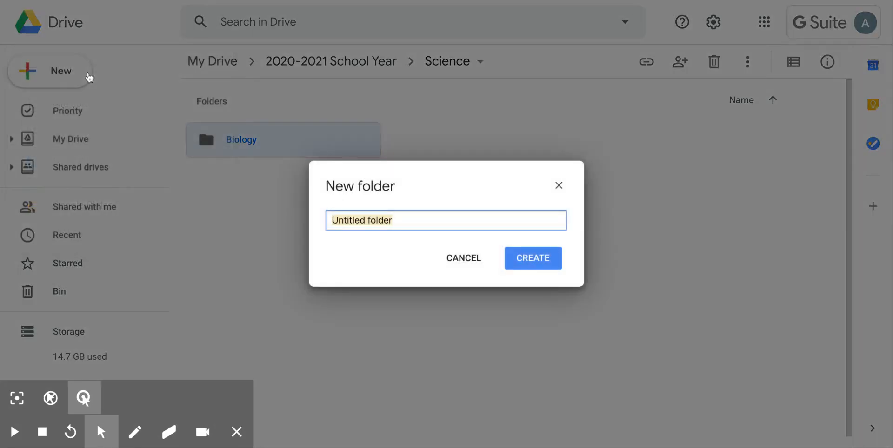
pyautogui.write('Chemi')
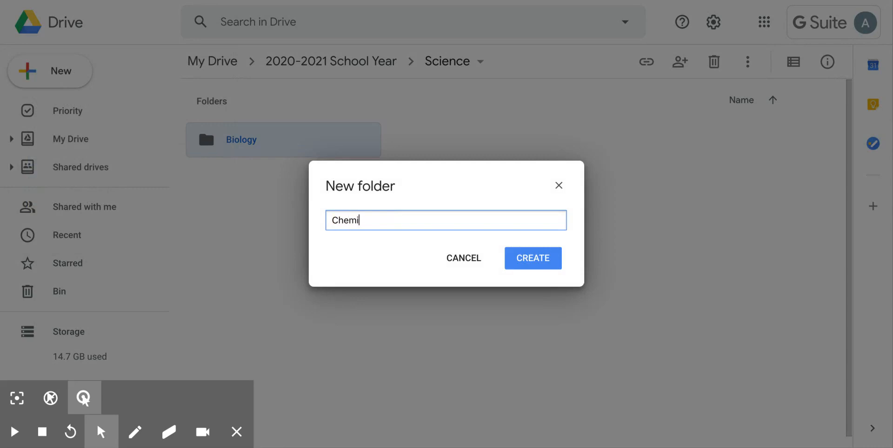
pyautogui.write('stry')
pyautogui.click(513, 258)
# Add a subfolder named "Physics" to the Science folder
pyautogui.click(56, 74)
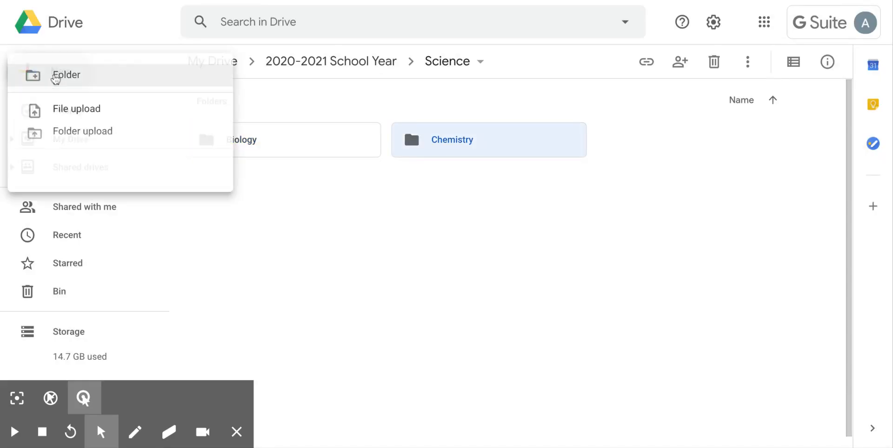
pyautogui.click(93, 80)
pyautogui.write('Physics')
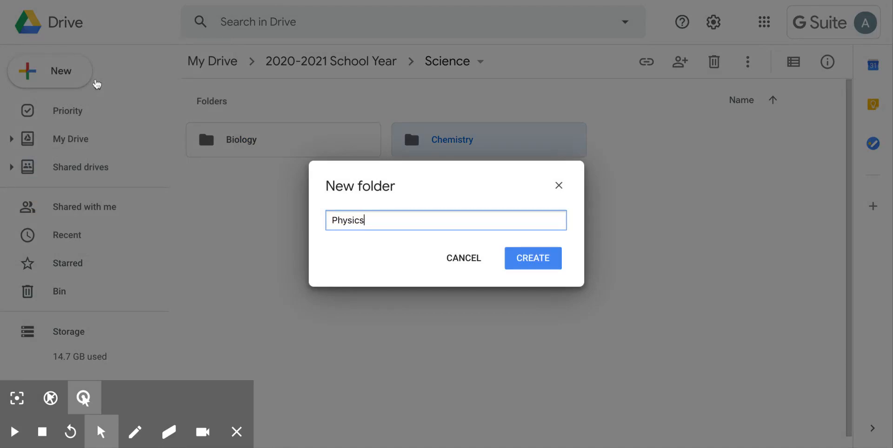
pyautogui.click(529, 259)
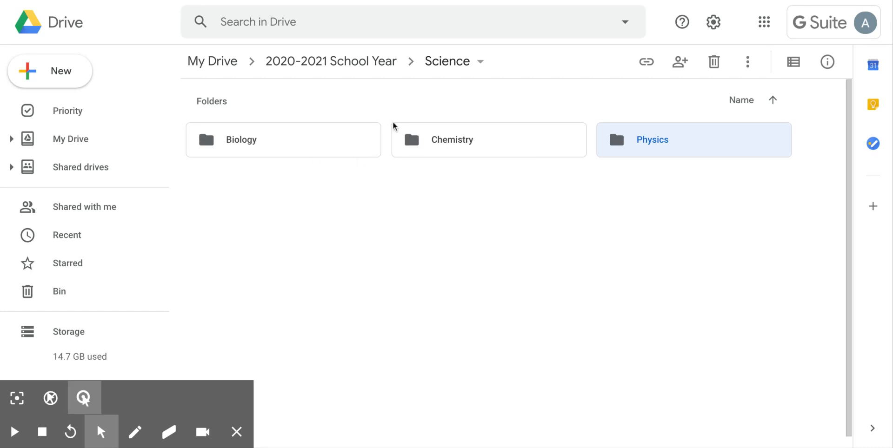
# Return to the 2020-2021 School Year folder and create a subfolder named "Personal Project"
pyautogui.click(362, 61)
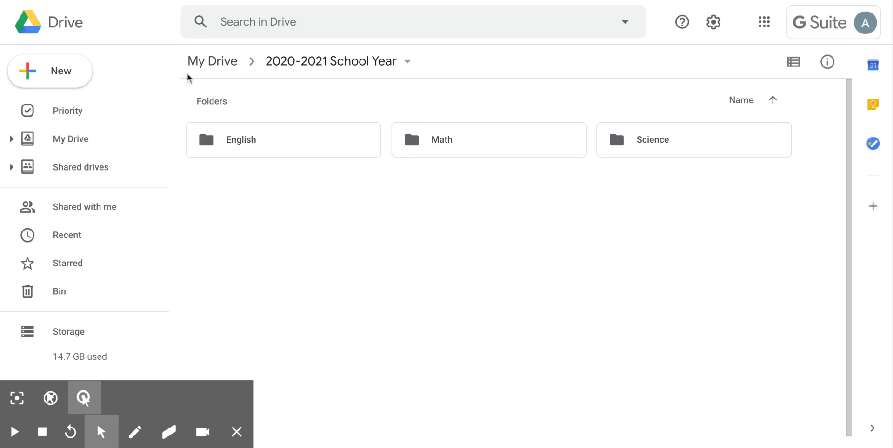
pyautogui.click(70, 70)
pyautogui.click(93, 75)
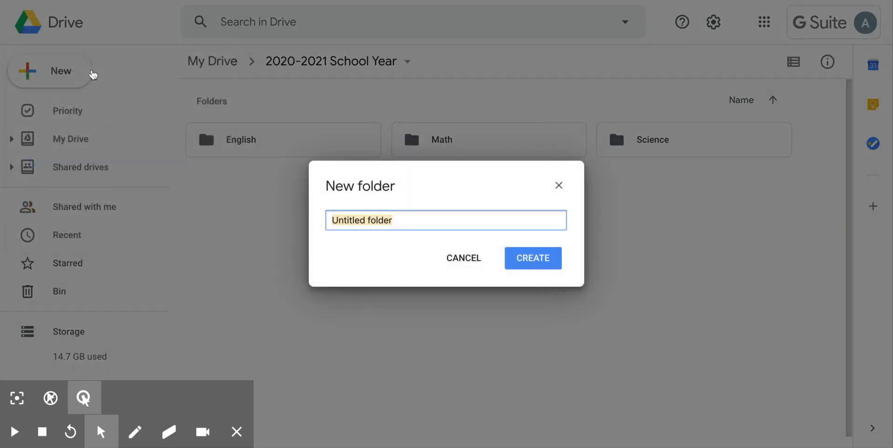
pyautogui.write('Personal Project')
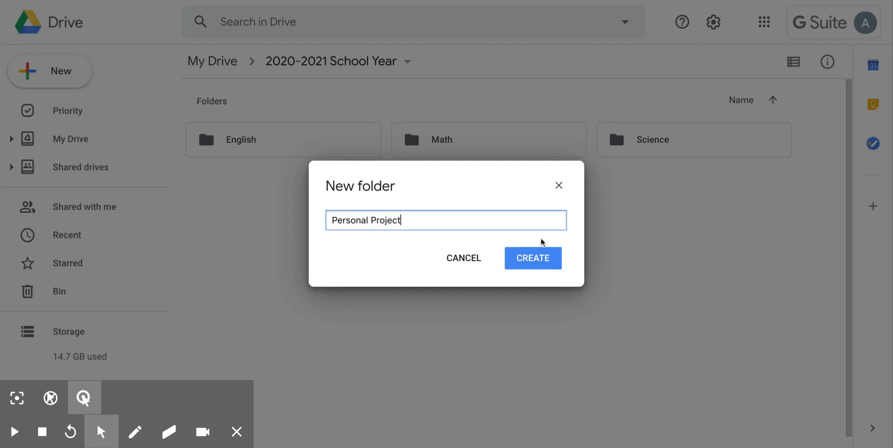
pyautogui.click(534, 259)
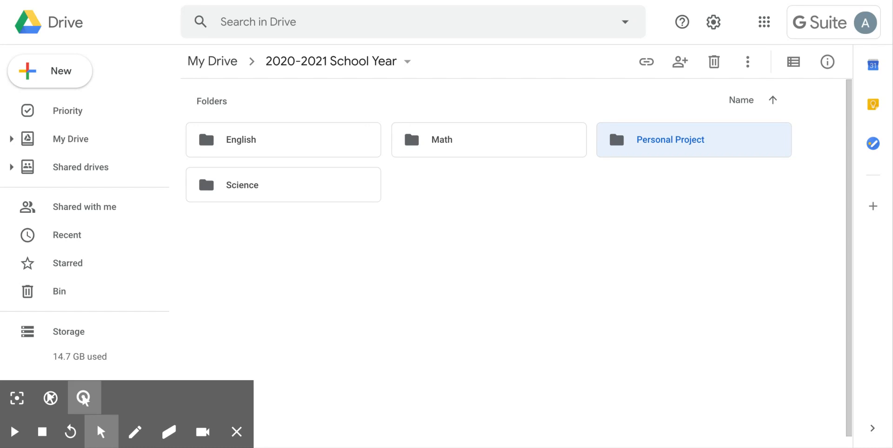
# Create a subfolder named "Service as Action" in the 2020-2021 School Year folder
pyautogui.click(73, 70)
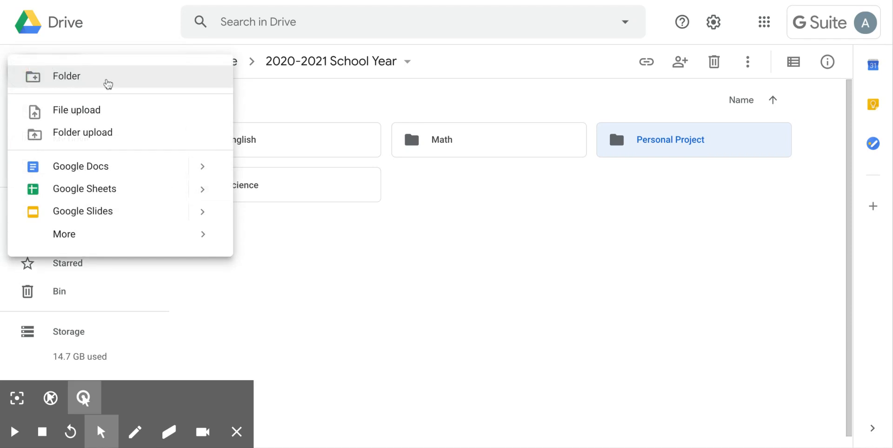
pyautogui.click(107, 83)
pyautogui.write('Service a')
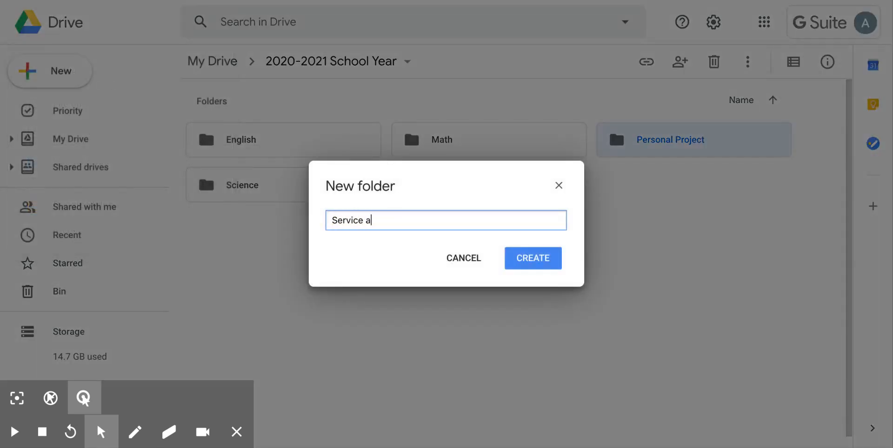
pyautogui.write('s Action')
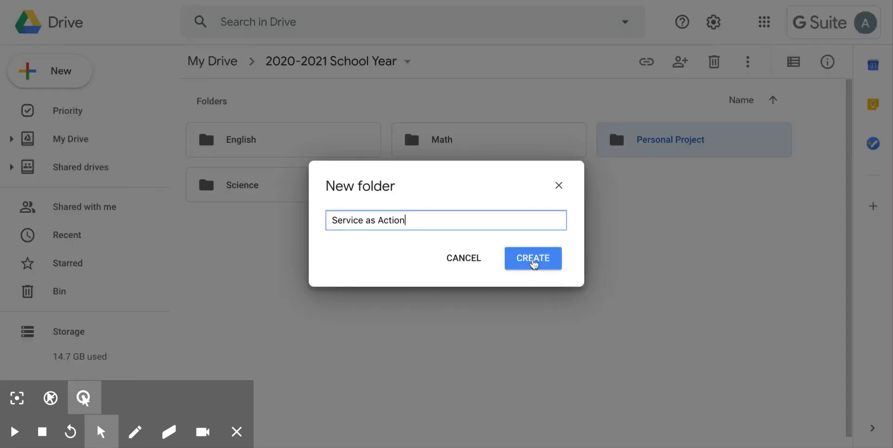
pyautogui.click(533, 258)
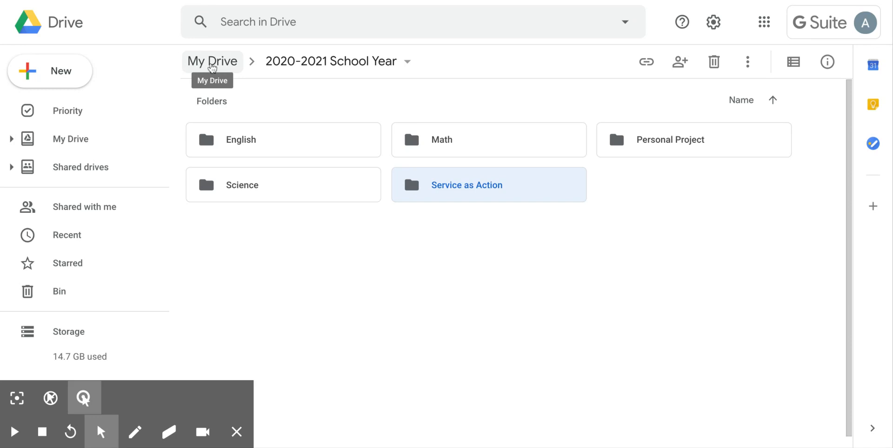
# From My Drive, open the English folder inside 2020-2021 School Year and check which item types can be created there
pyautogui.click(213, 68)
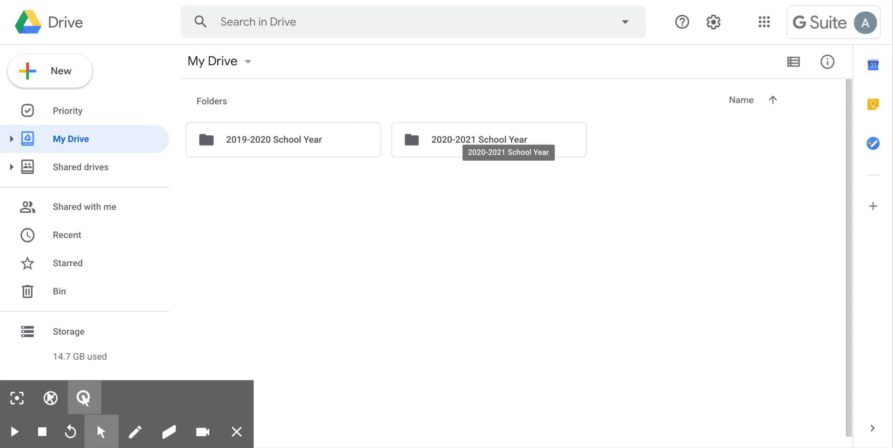
pyautogui.doubleClick(463, 140)
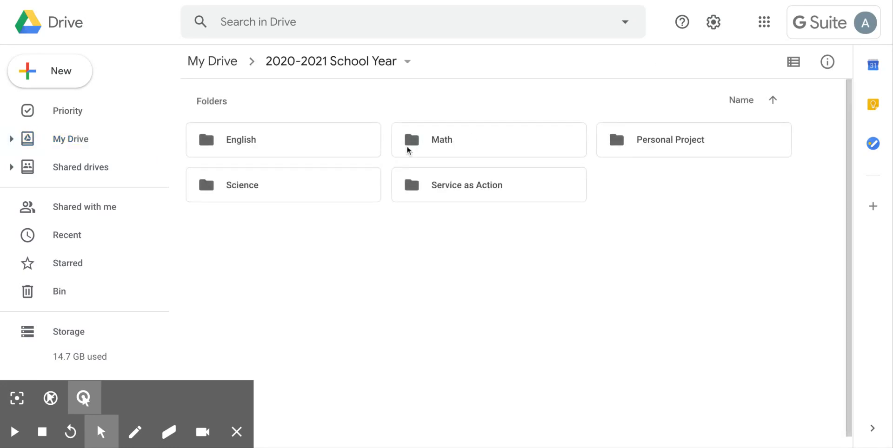
pyautogui.doubleClick(289, 135)
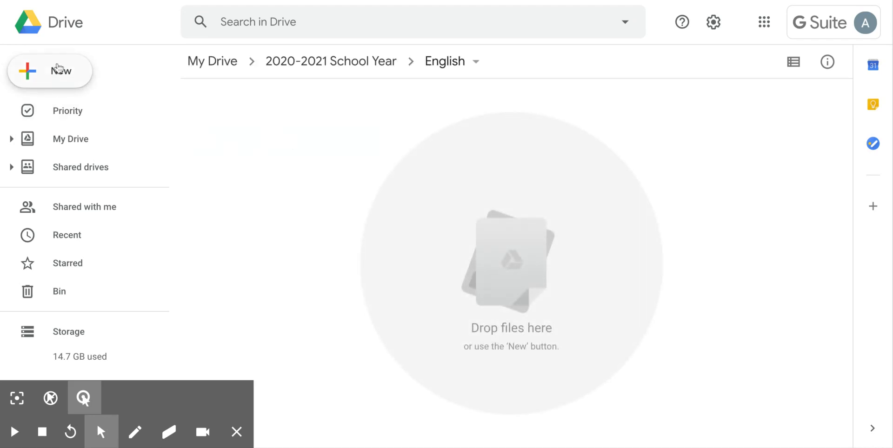
pyautogui.click(34, 77)
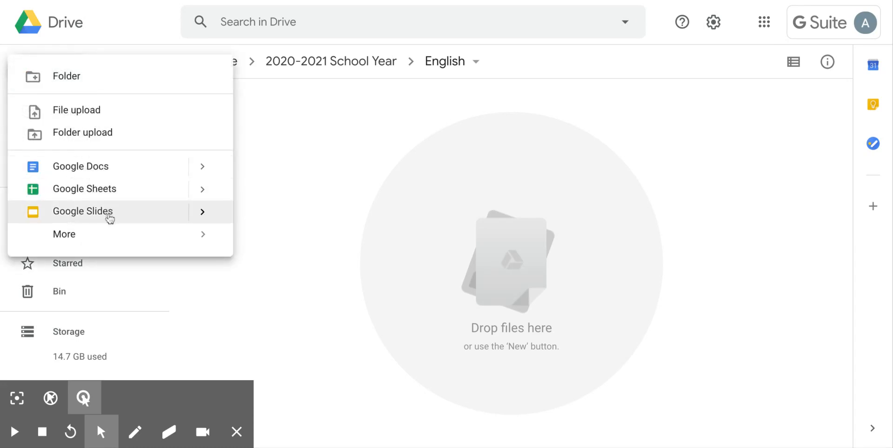
pyautogui.click(385, 201)
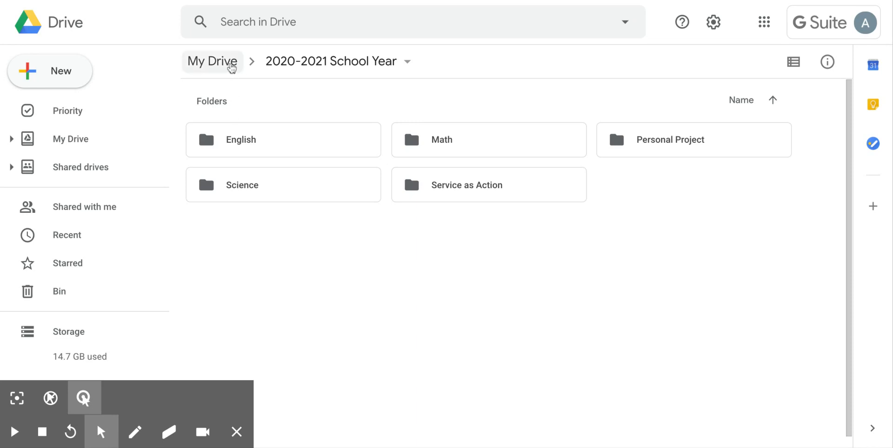
# Go back to My Drive, revisit the English folder through 2020-2021 School Year, and return to the school year folder
pyautogui.click(217, 63)
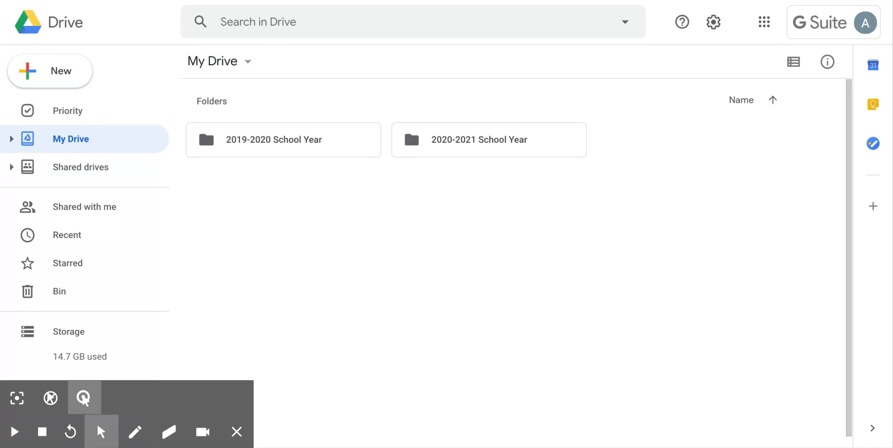
pyautogui.doubleClick(452, 140)
pyautogui.doubleClick(338, 150)
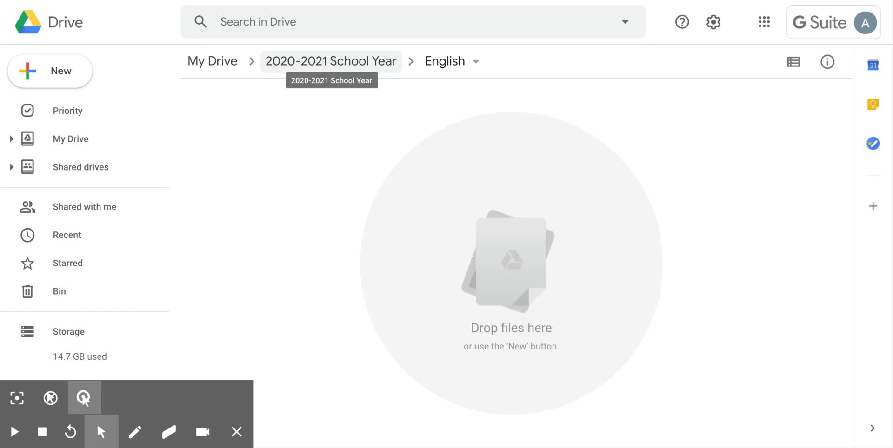
pyautogui.click(331, 61)
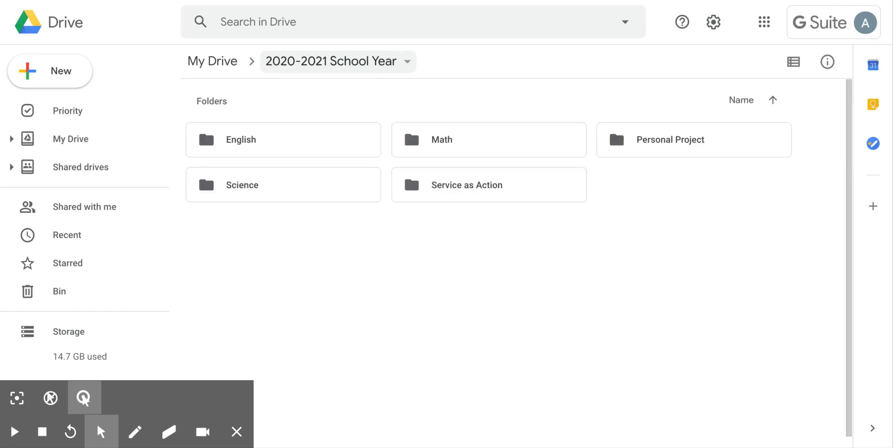